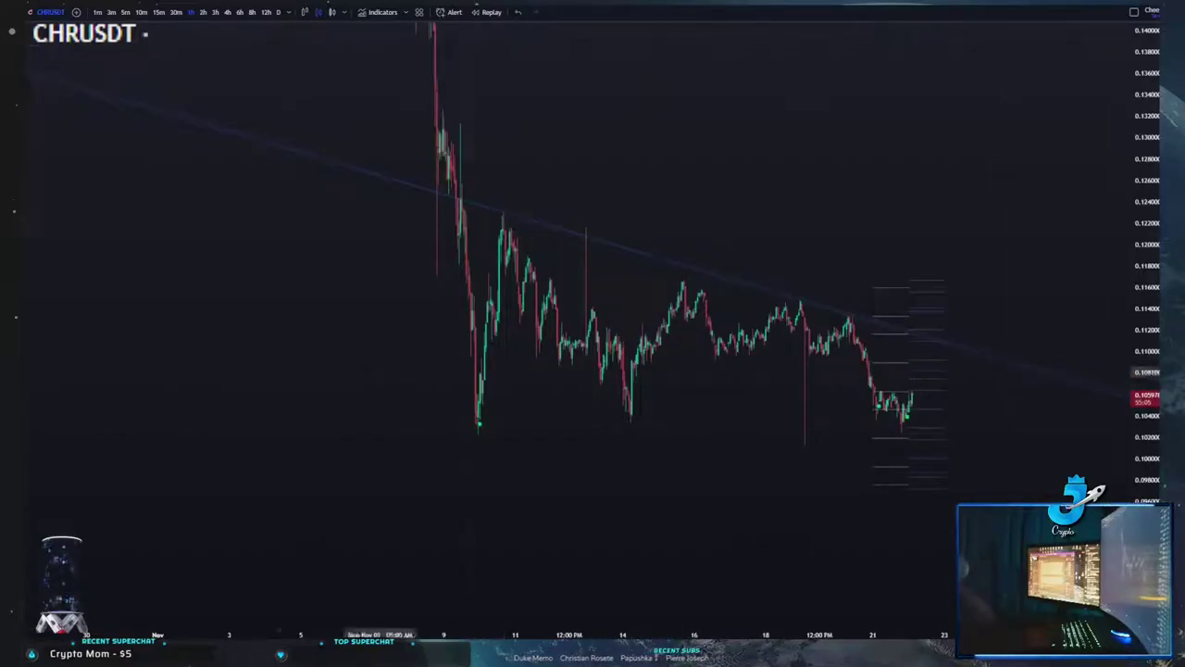
Step: Examine the CHRUSDT hourly chart around the descending trendline, the marked lows and the latest candles
drag(201, 370, 234, 378)
scroll(249, 378, up, 2)
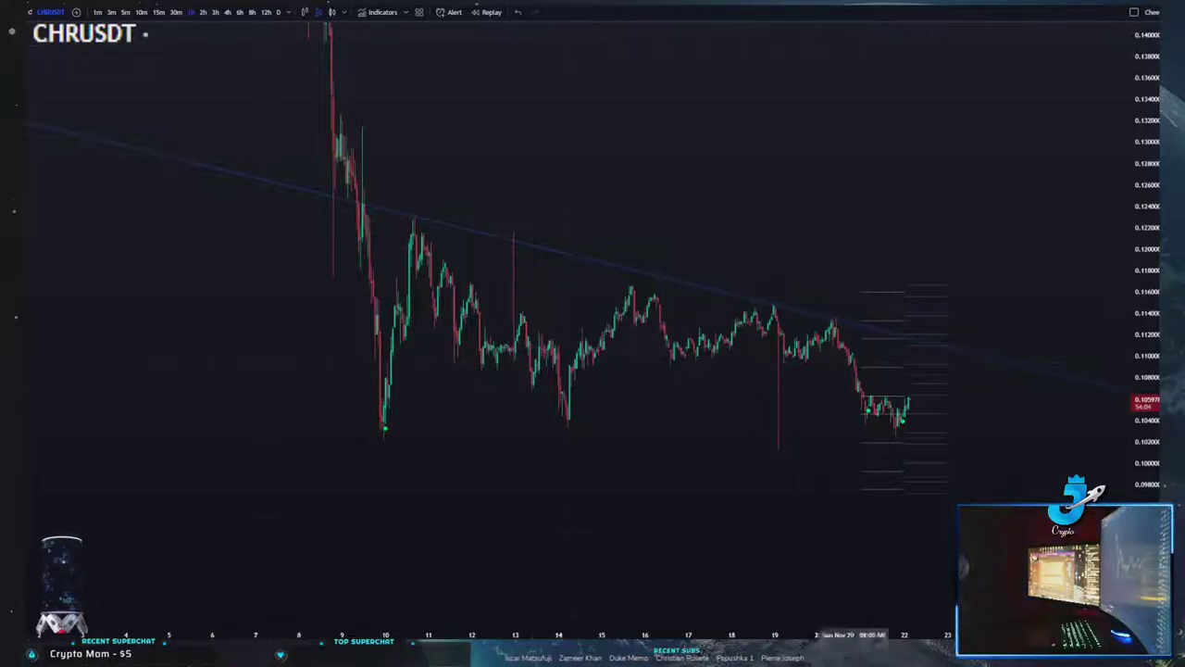
scroll(1030, 193, up, 4)
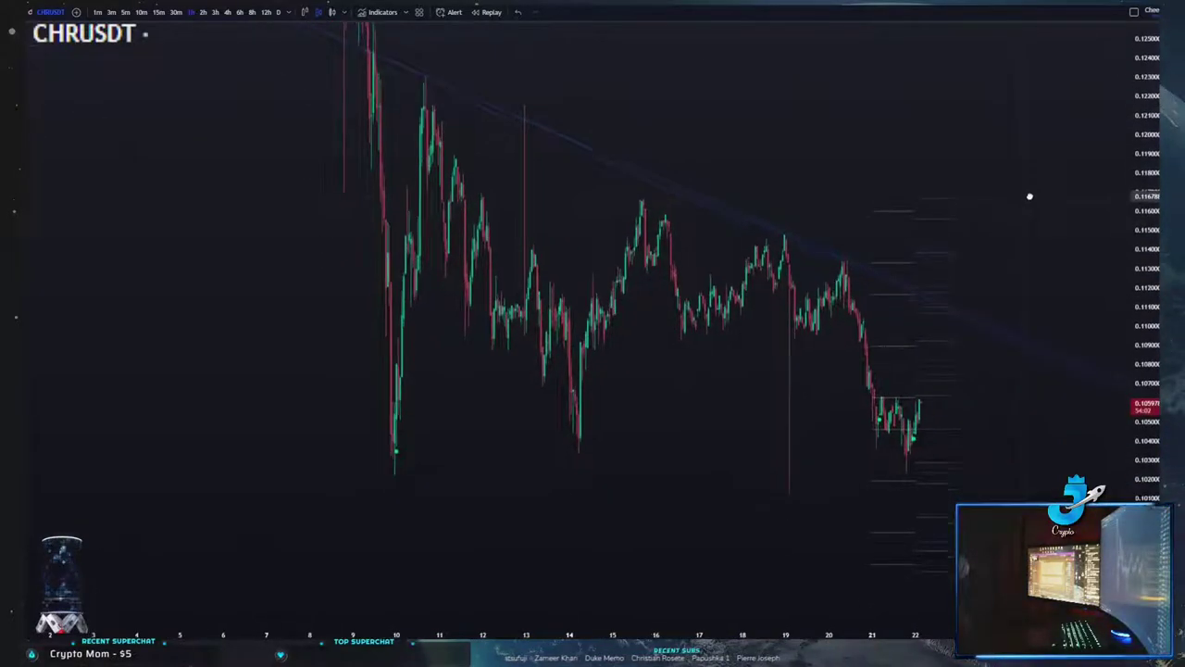
drag(868, 165, 1025, 117)
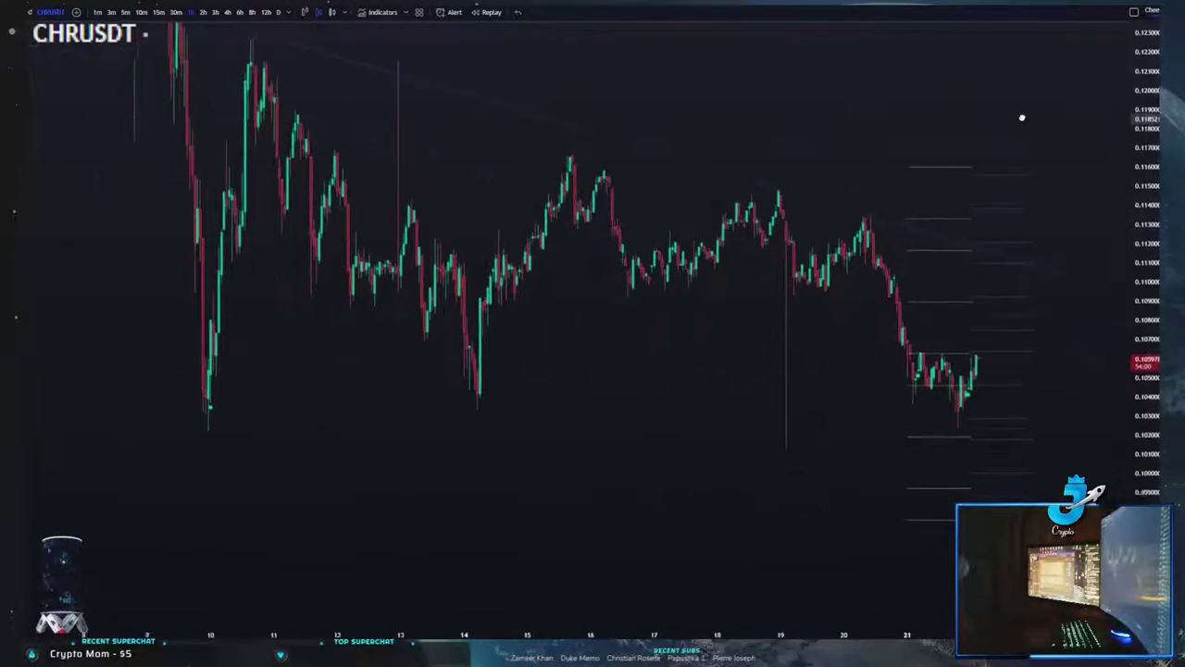
mouse_move(892, 186)
mouse_down()
mouse_move(813, 214)
mouse_move(873, 188)
mouse_up()
scroll(815, 214, up, 4)
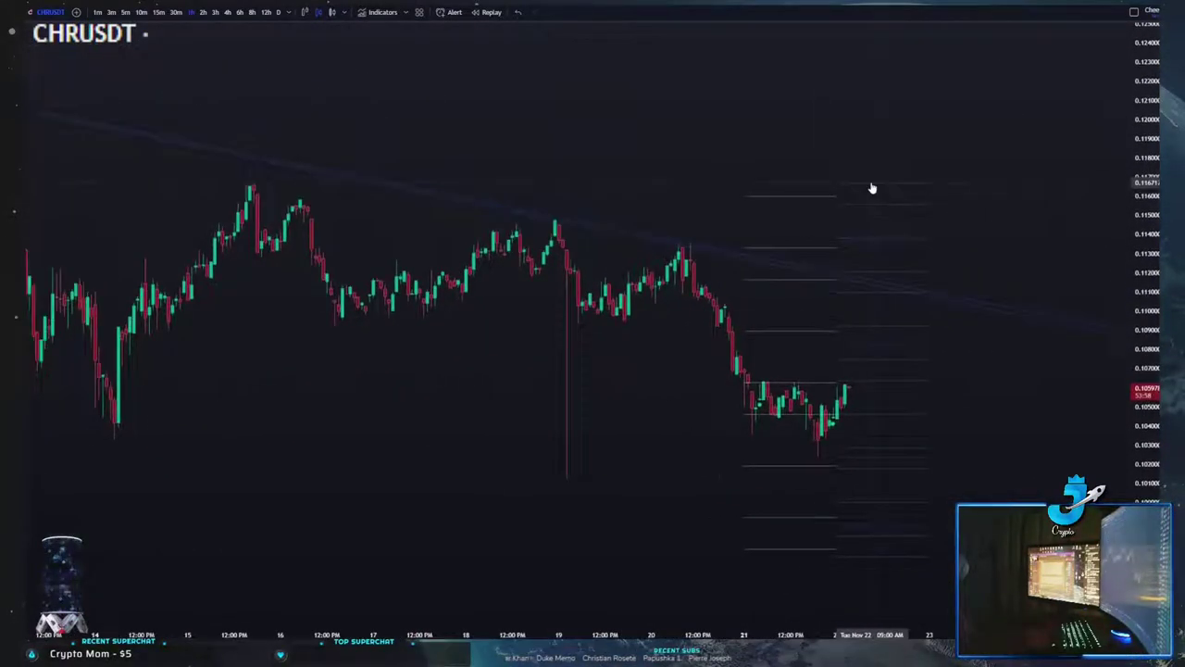
scroll(876, 188, down, 4)
drag(1001, 180, 973, 204)
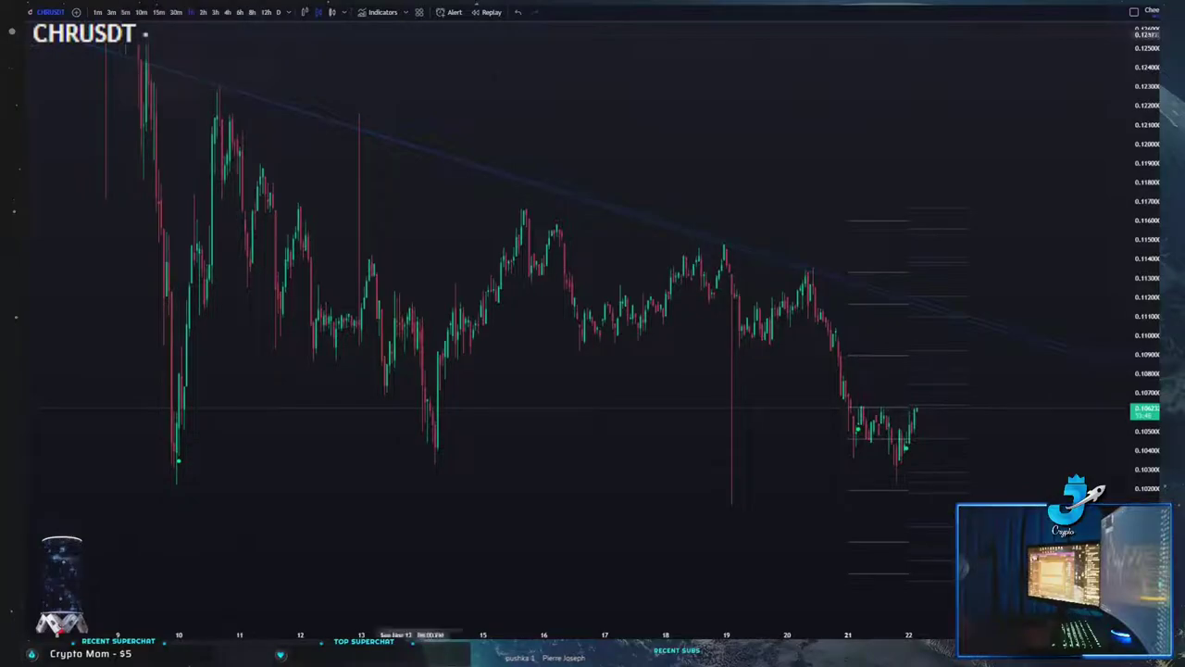
drag(513, 102, 578, 121)
scroll(602, 136, up, 1)
scroll(552, 113, down, 2)
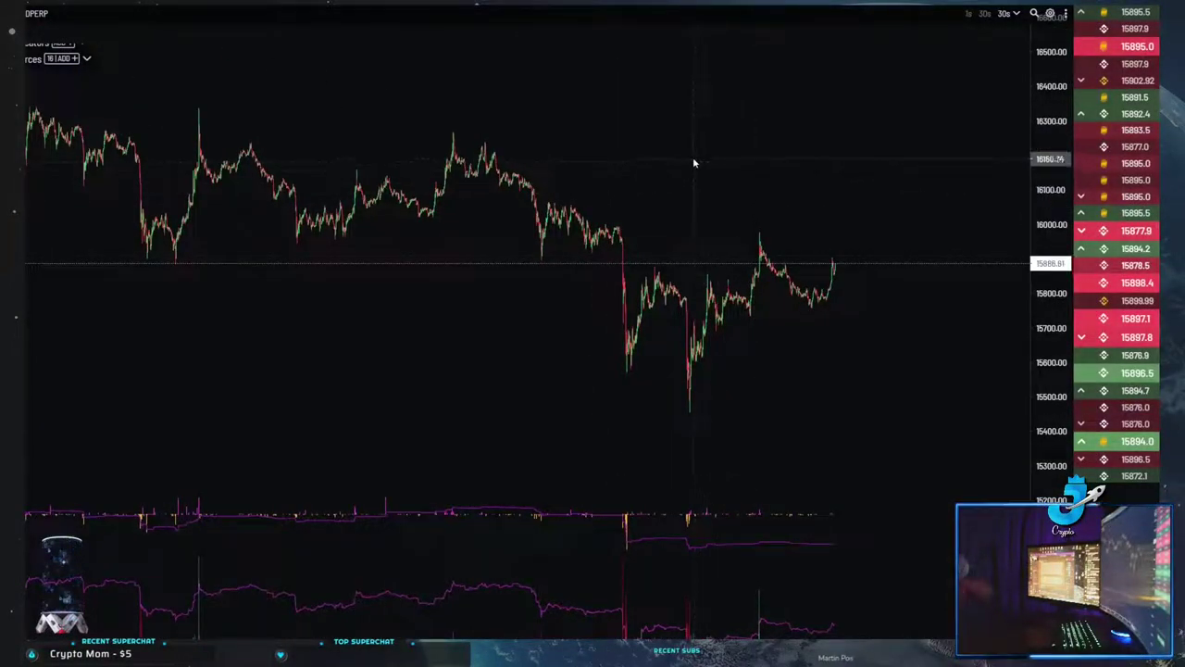
Step: Switch to the 30s perpetual futures chart with the trade feed and examine its recent price swings
drag(771, 189, 618, 217)
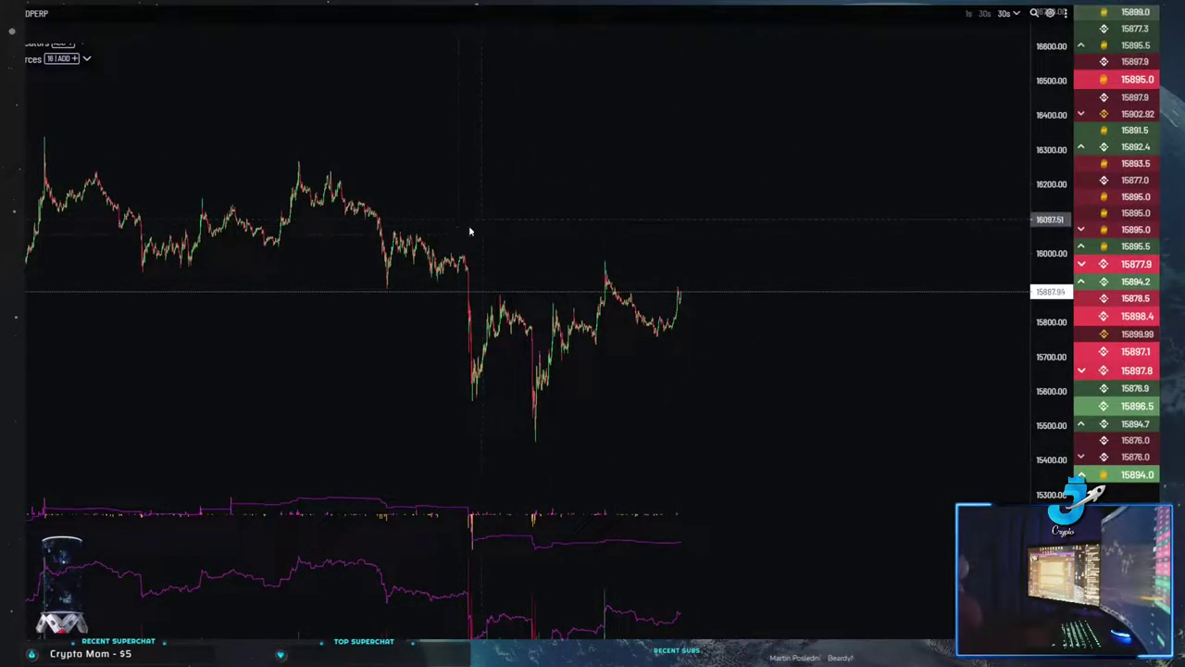
drag(463, 257, 867, 139)
scroll(569, 146, down, 8)
drag(1041, 84, 1040, 218)
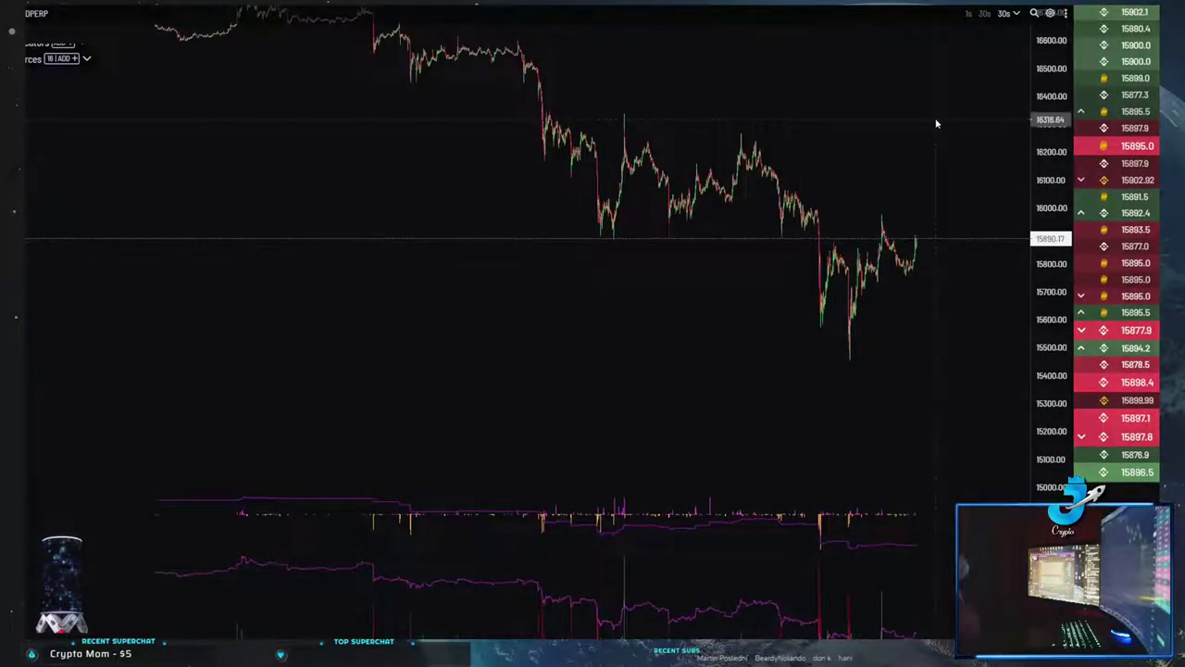
scroll(937, 126, up, 1)
scroll(893, 151, up, 4)
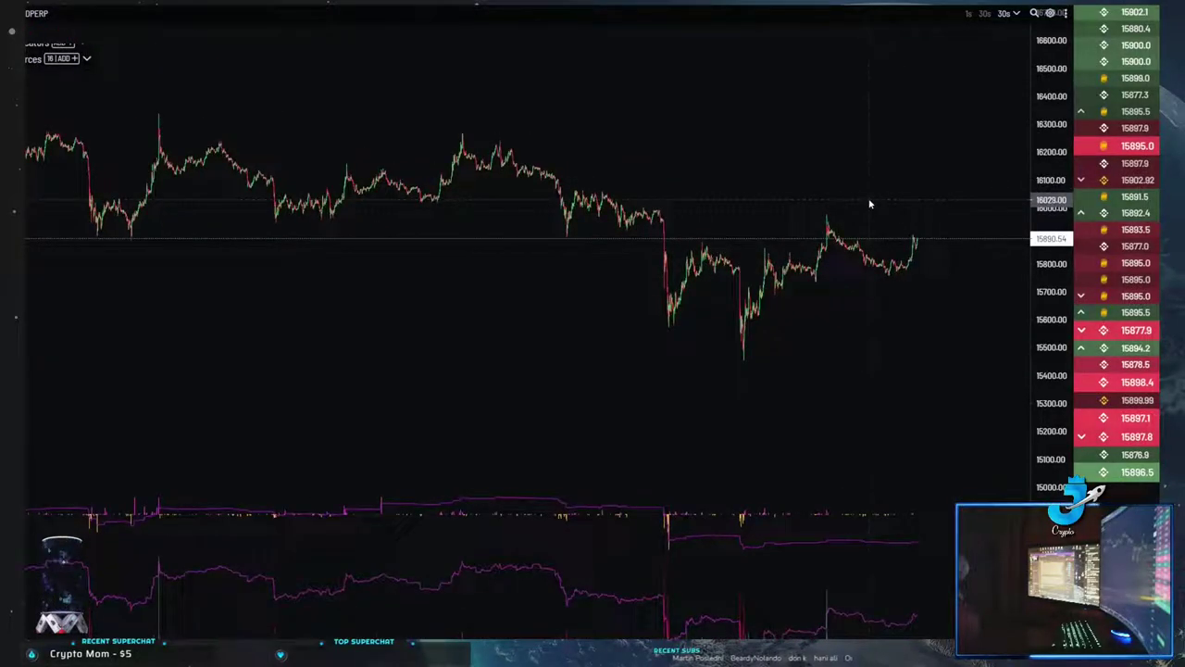
scroll(900, 175, up, 2)
scroll(838, 206, up, 3)
drag(804, 222, 723, 191)
scroll(717, 187, down, 4)
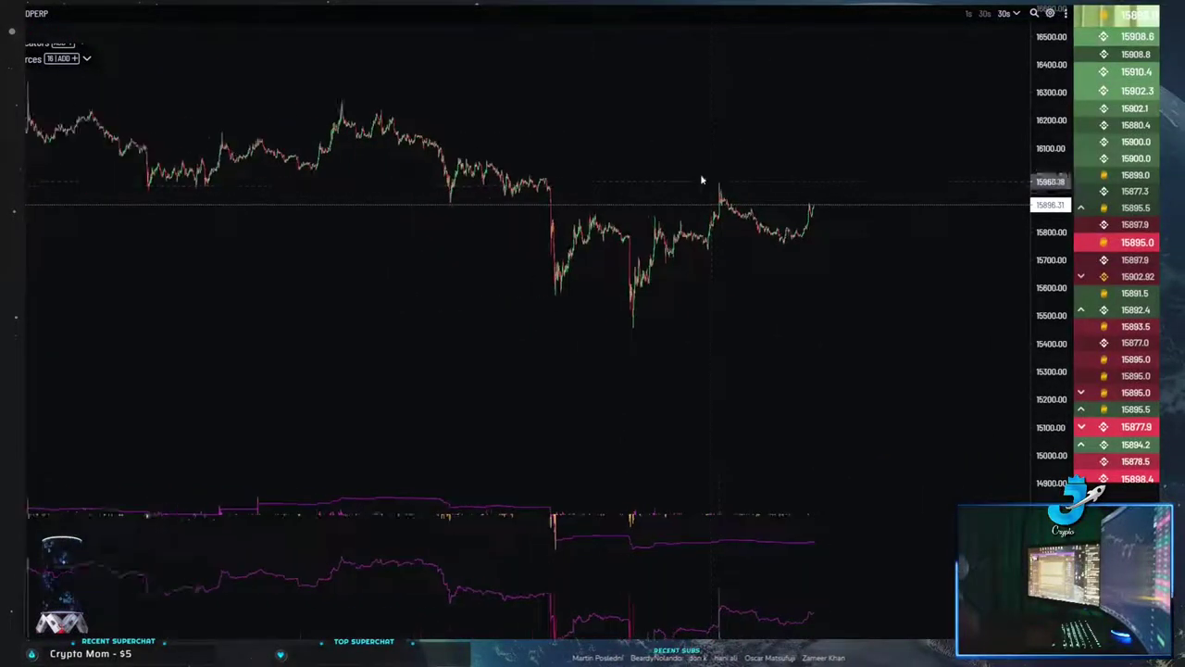
drag(662, 132, 622, 118)
scroll(624, 118, up, 2)
scroll(696, 169, up, 1)
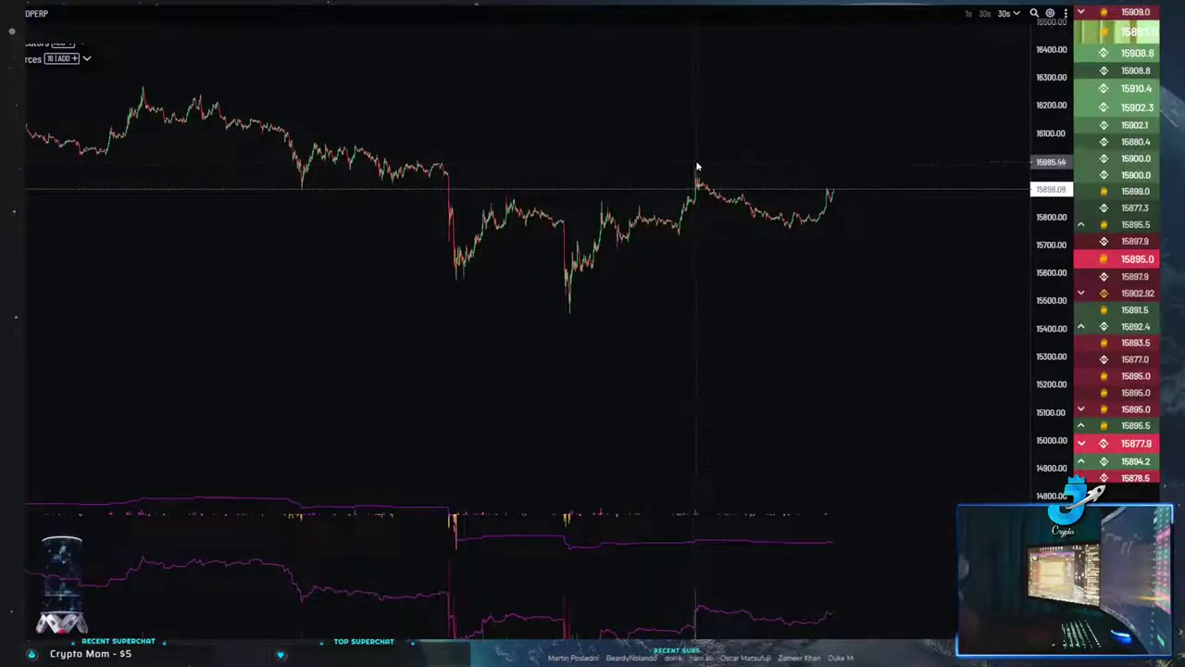
drag(696, 170, 682, 144)
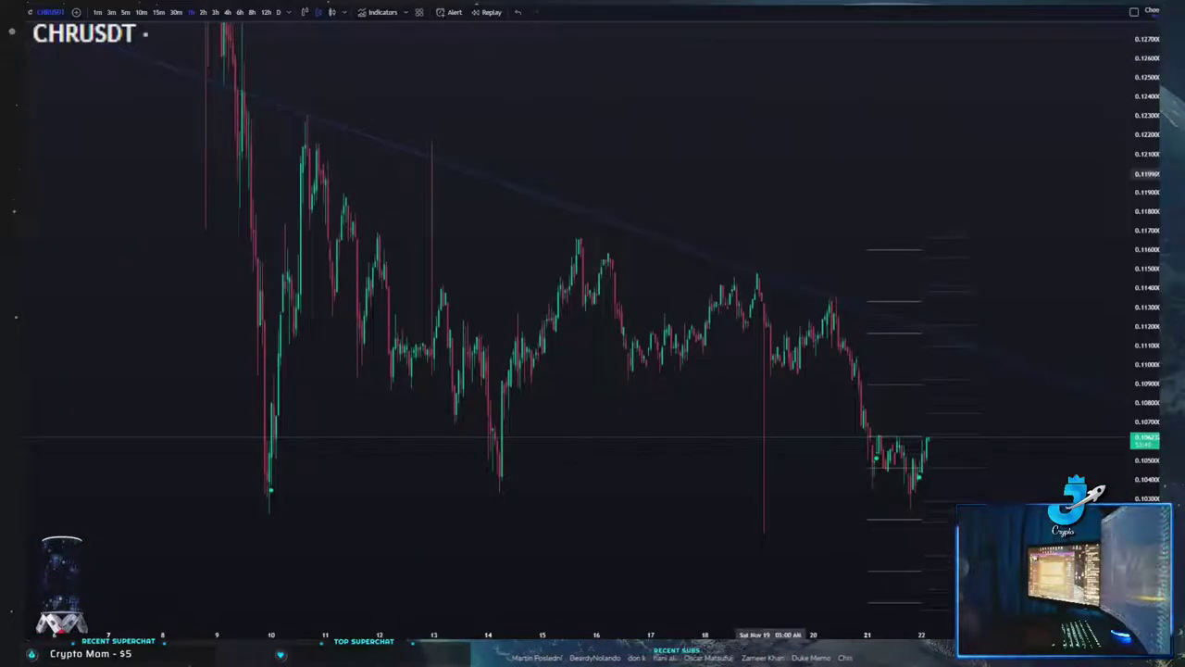
Step: On the CHRUSDT chart, brush a short falling curve in the empty area before the candles and draw a horizontal white line under its low
scroll(873, 231, up, 2)
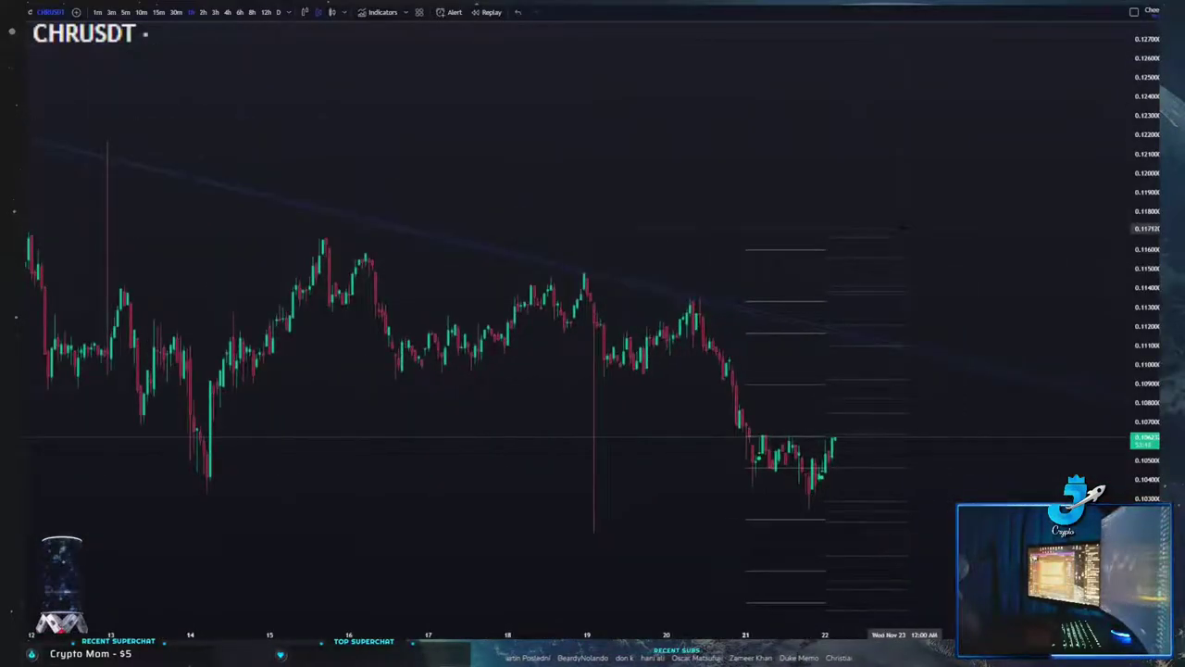
scroll(902, 312, down, 2)
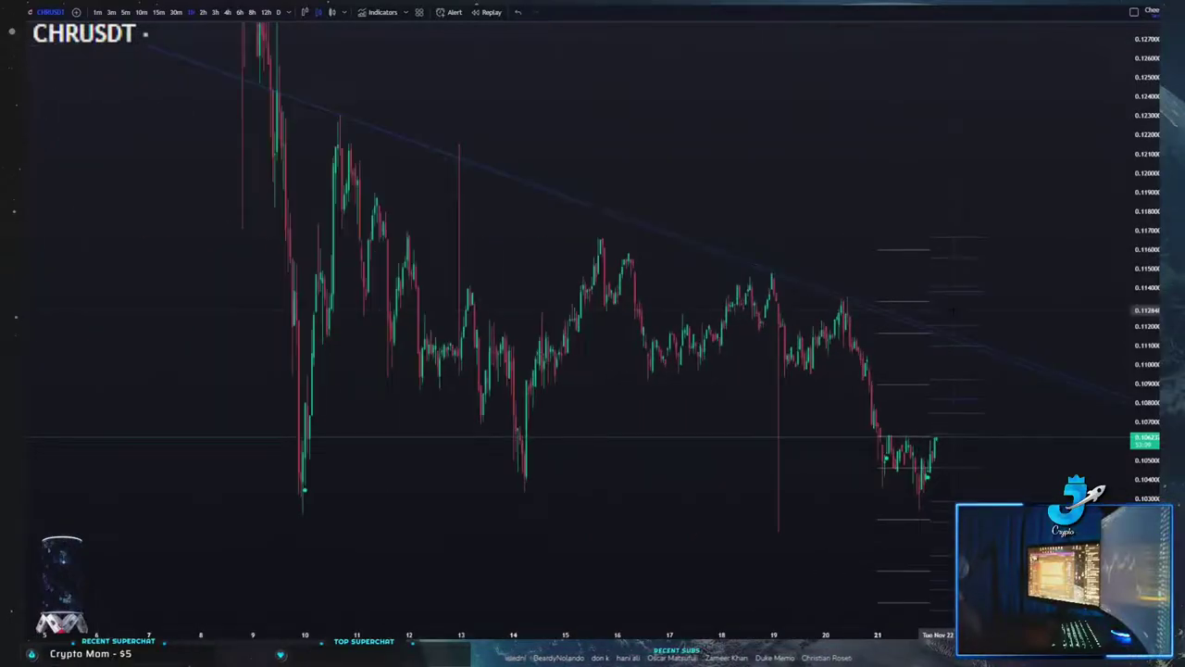
scroll(1051, 233, up, 3)
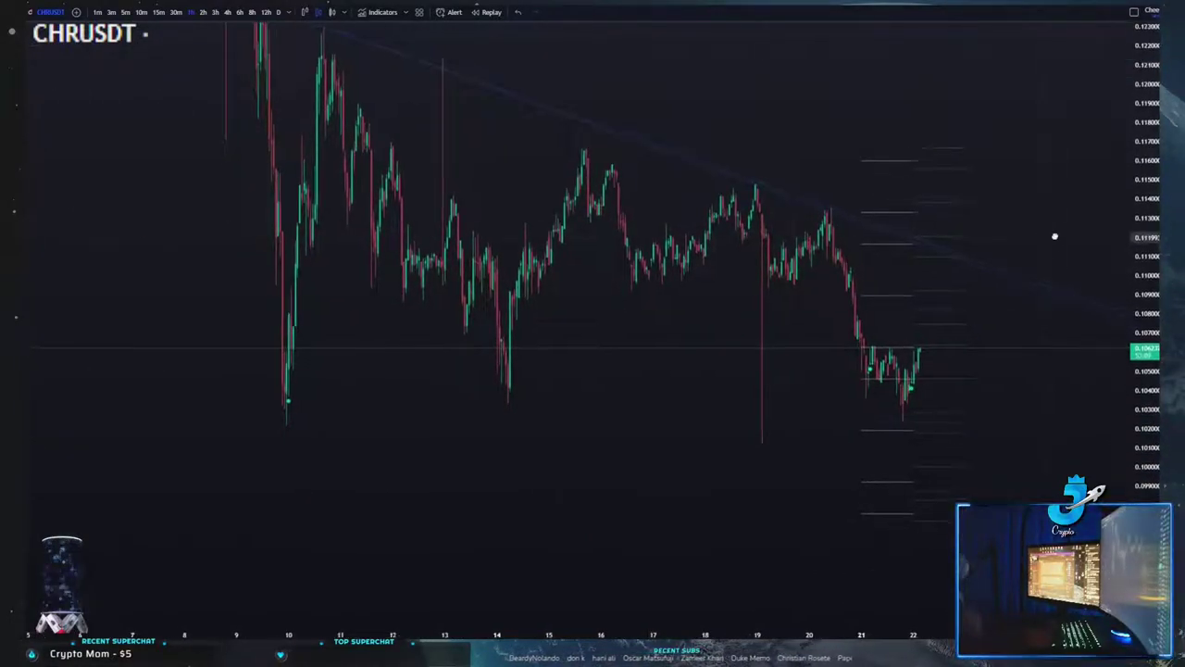
scroll(1057, 260, down, 3)
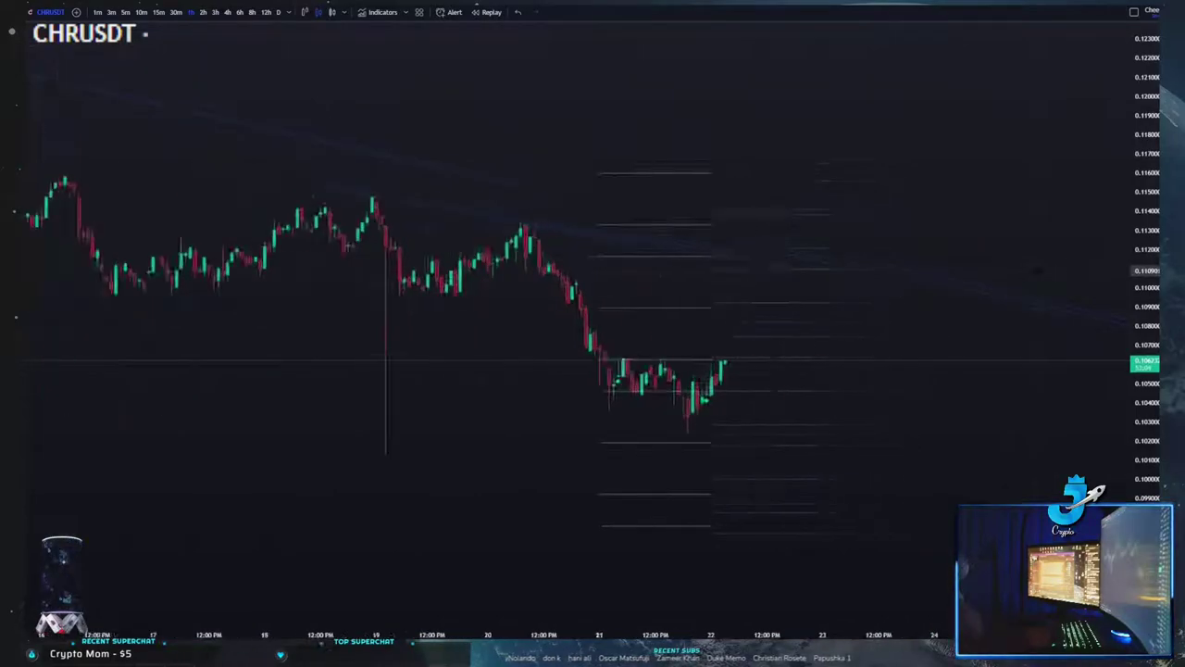
scroll(889, 194, down, 6)
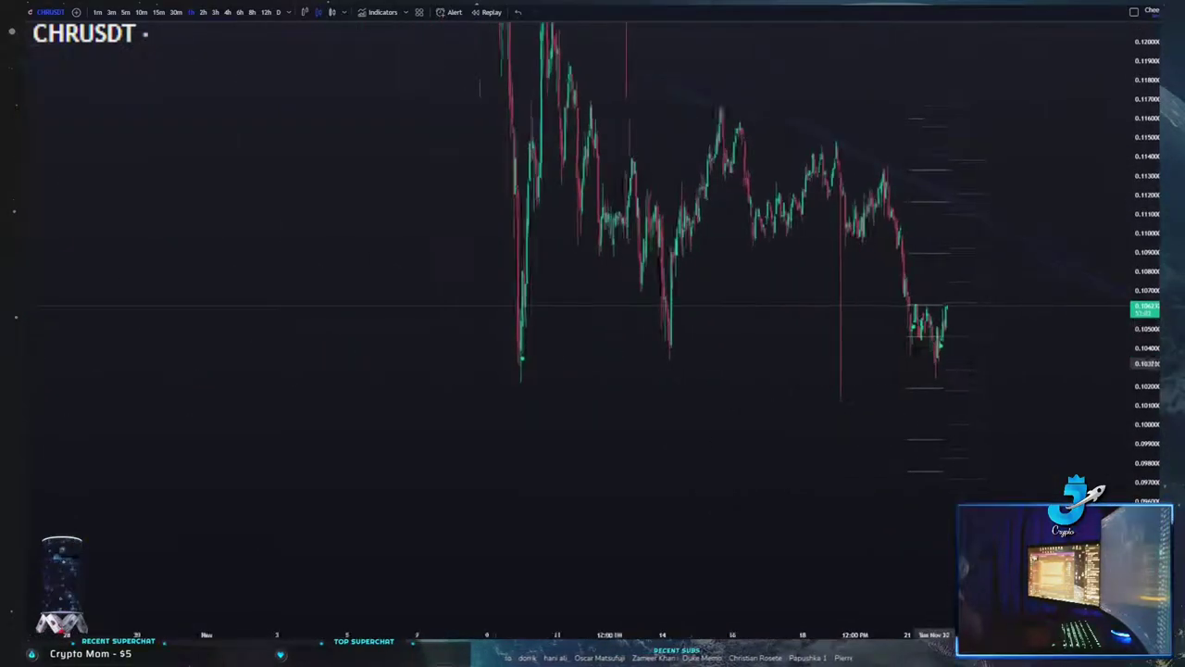
drag(822, 447, 778, 534)
drag(174, 201, 297, 152)
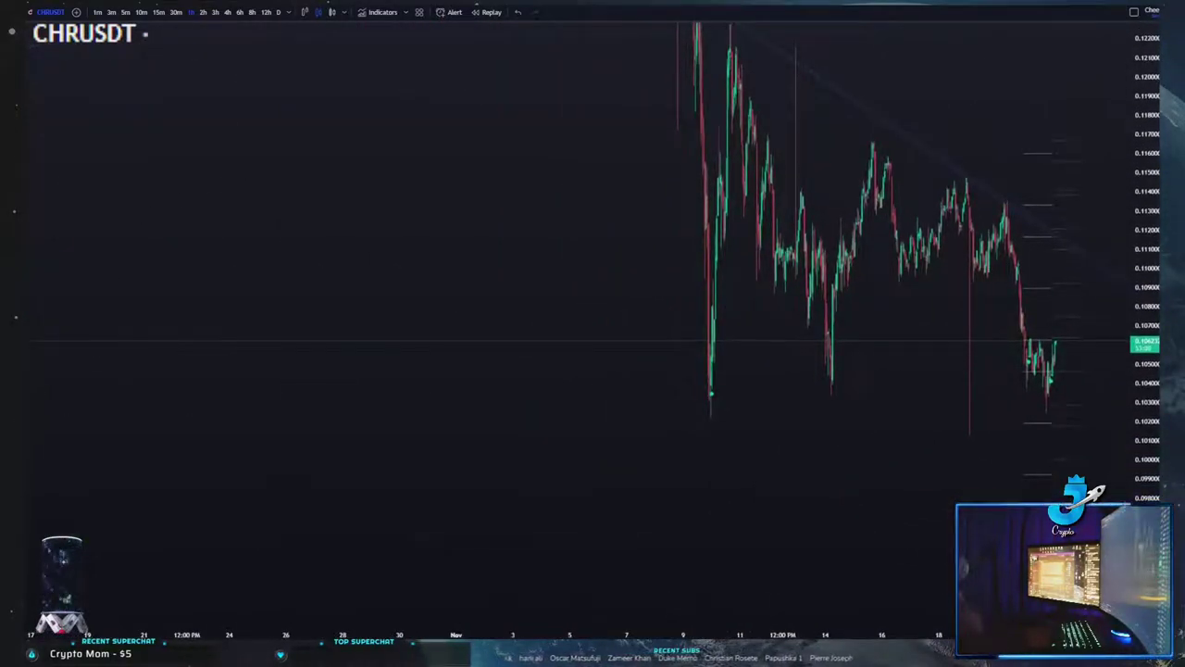
mouse_move(100, 239)
mouse_down()
mouse_move(102, 296)
mouse_move(124, 340)
mouse_up()
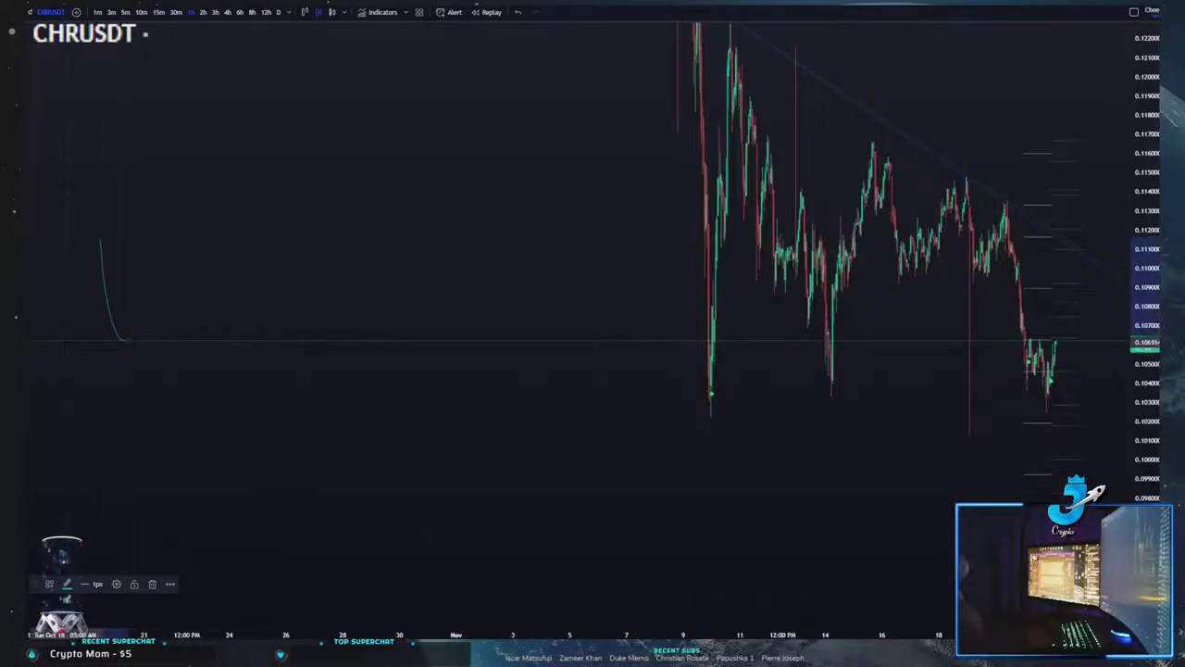
click(13, 53)
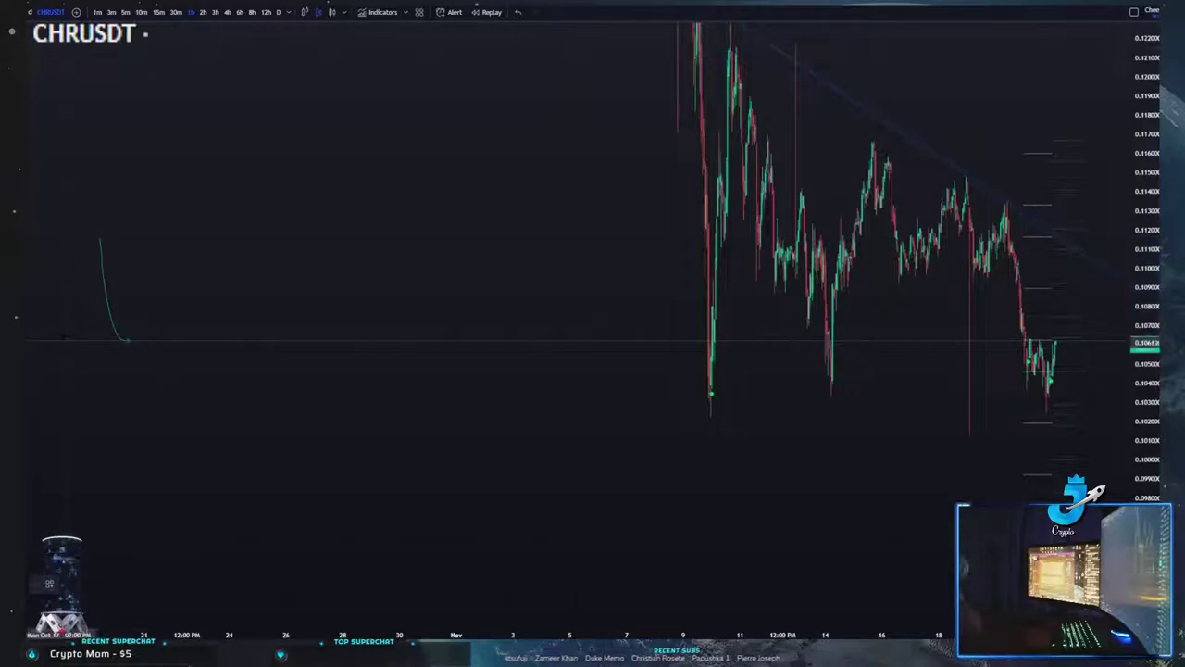
click(30, 344)
drag(242, 341, 403, 344)
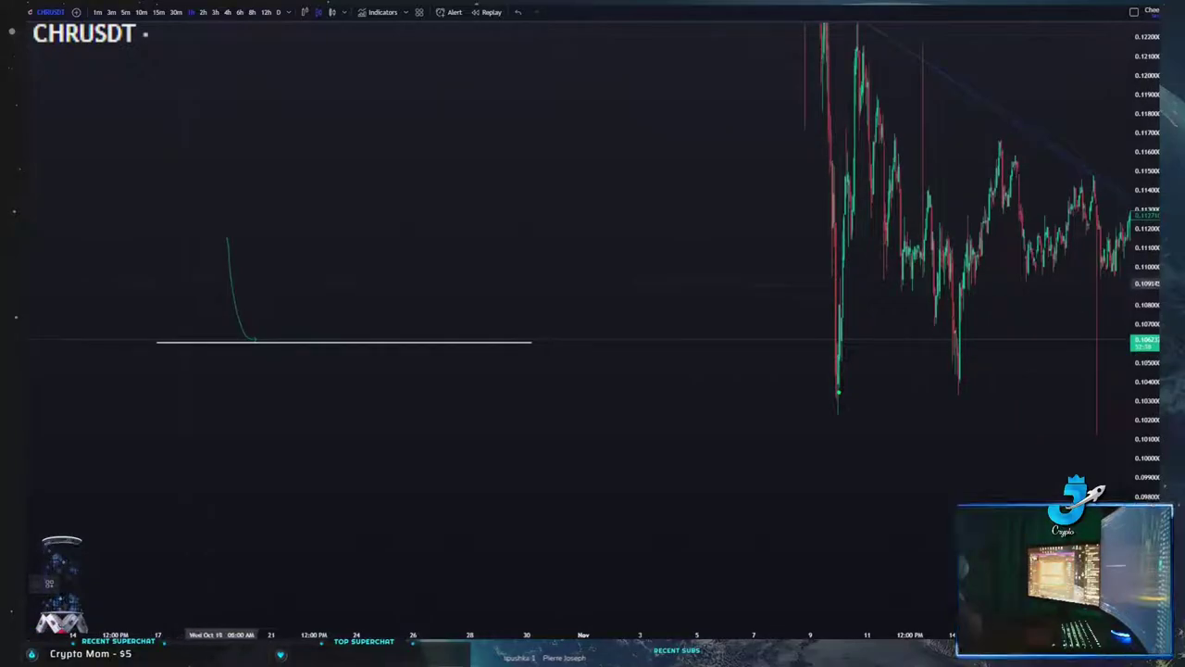
Step: Brush a rising wave of higher highs and higher lows from the curve's low, ending in a rounded top that turns down
mouse_move(230, 293)
mouse_down()
mouse_move(262, 338)
mouse_move(264, 227)
mouse_move(282, 282)
mouse_move(323, 134)
mouse_move(335, 206)
mouse_move(352, 102)
mouse_move(363, 98)
mouse_move(390, 195)
mouse_move(415, 52)
mouse_move(429, 78)
mouse_move(433, 45)
mouse_up()
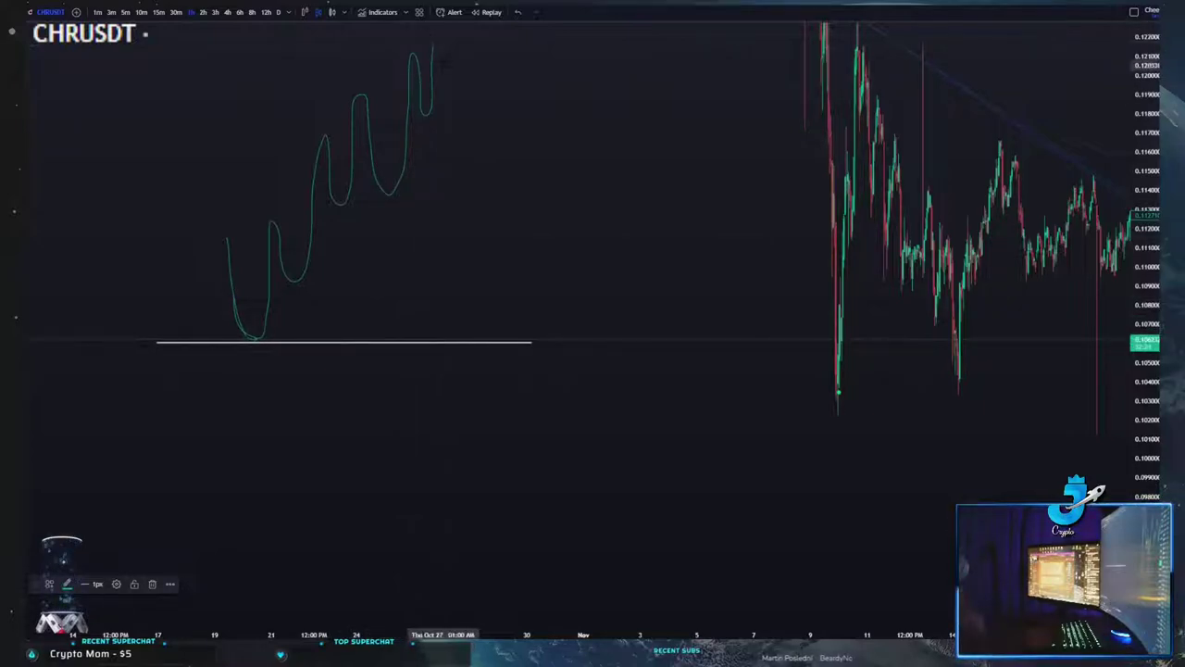
scroll(190, 280, down, 4)
scroll(450, 229, up, 4)
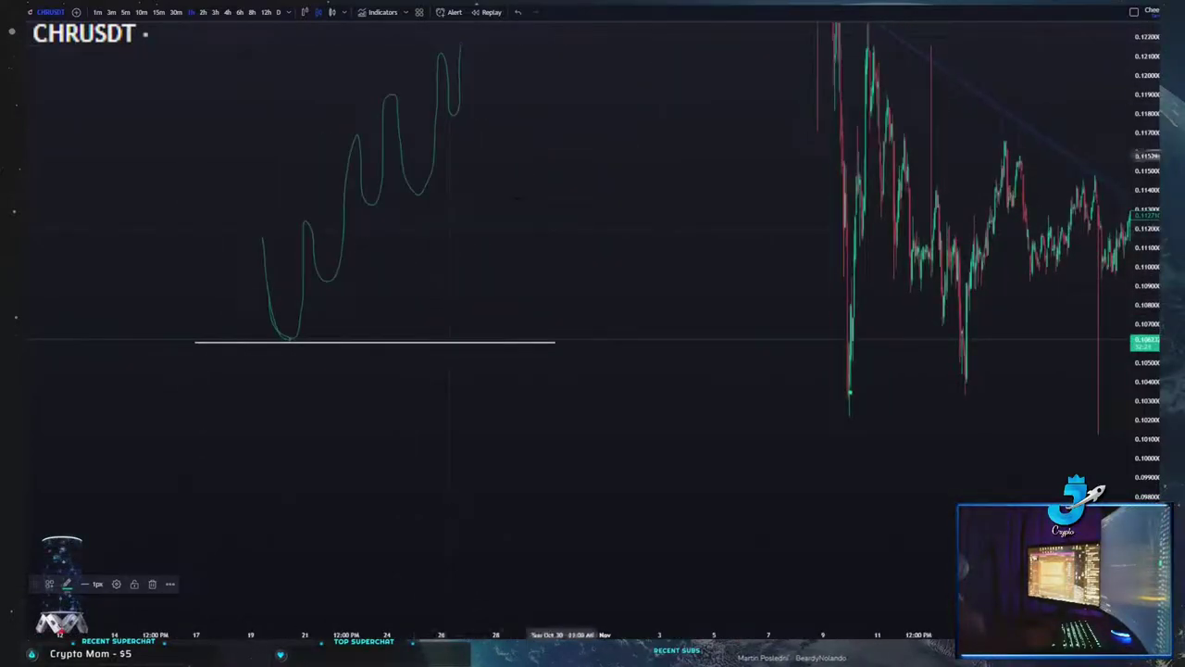
drag(460, 43, 486, 74)
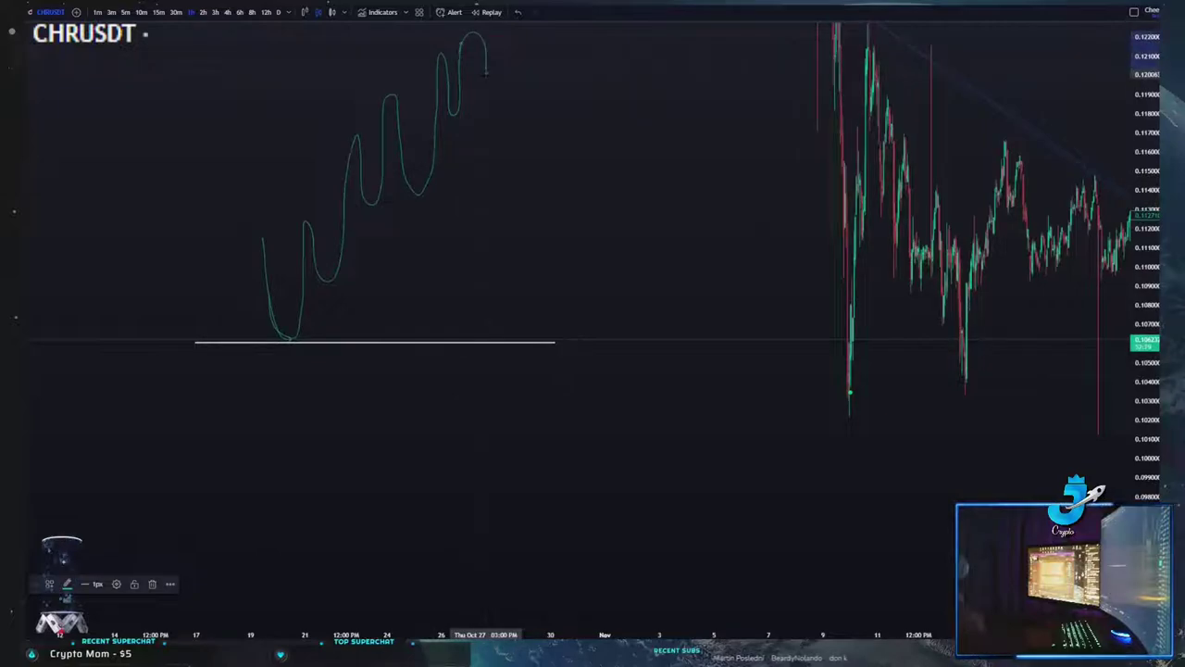
Step: Brush a steep drop from the top to a low above the white line with a bounce, and delete the trial stroke below the line
mouse_move(486, 333)
mouse_down()
mouse_move(496, 391)
mouse_move(507, 375)
mouse_up()
mouse_move(486, 74)
mouse_down()
mouse_move(480, 241)
mouse_move(500, 301)
mouse_move(529, 258)
mouse_move(561, 251)
mouse_move(586, 177)
mouse_up()
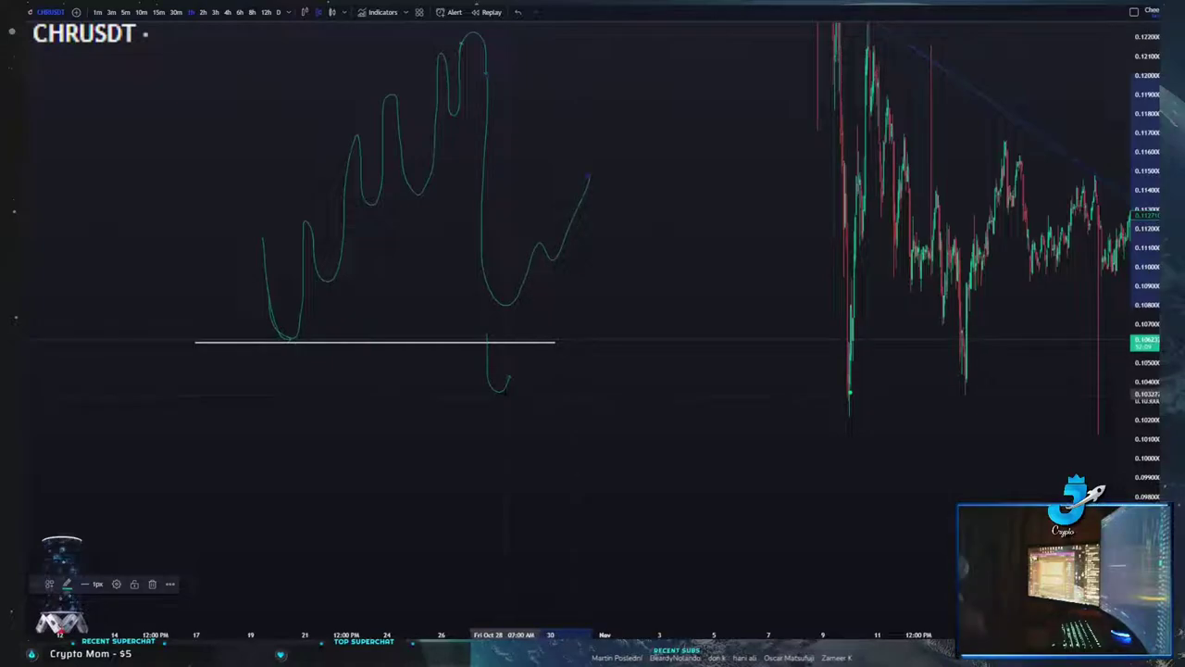
drag(503, 397, 488, 427)
key(Delete)
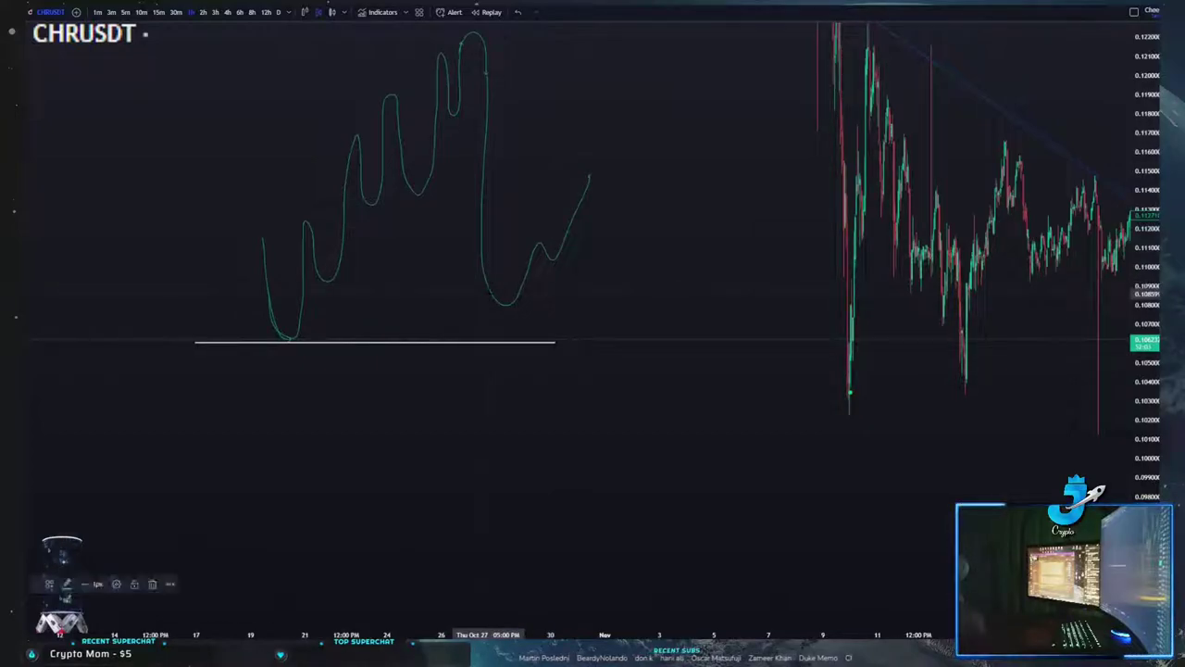
Step: Brush an alternative drop below the white line with a stepped recovery, and scribble level marks at both lows and far beneath them
mouse_move(491, 295)
mouse_down()
mouse_move(498, 378)
mouse_move(521, 377)
mouse_move(593, 238)
mouse_move(613, 250)
mouse_move(626, 223)
mouse_up()
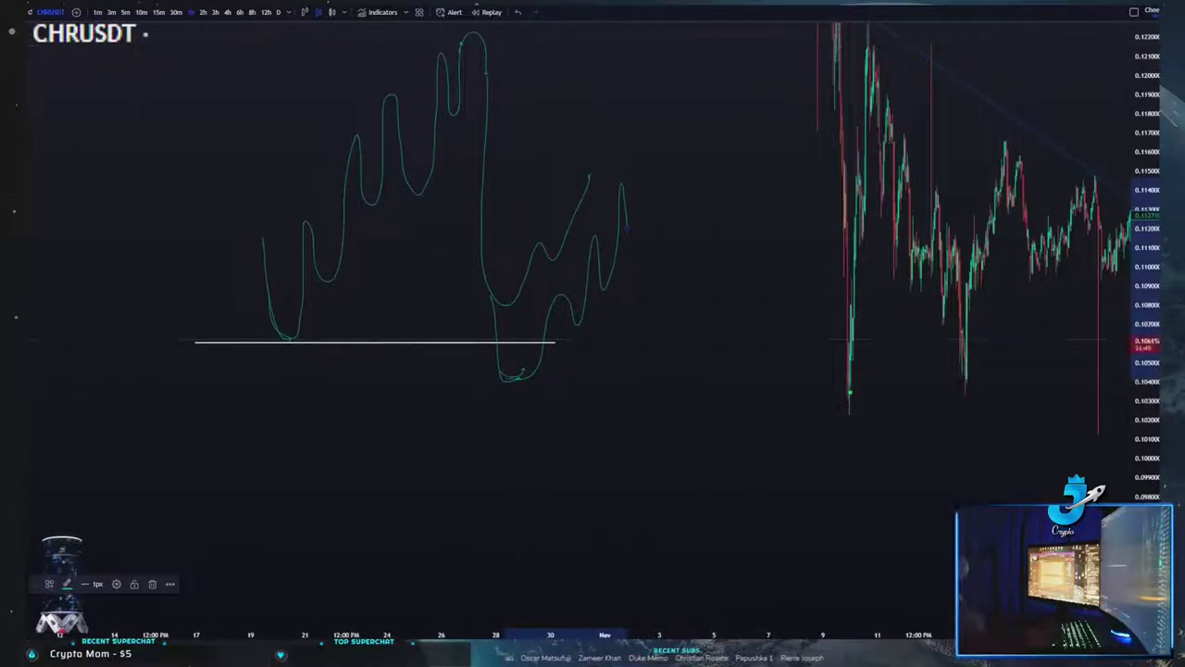
click(497, 390)
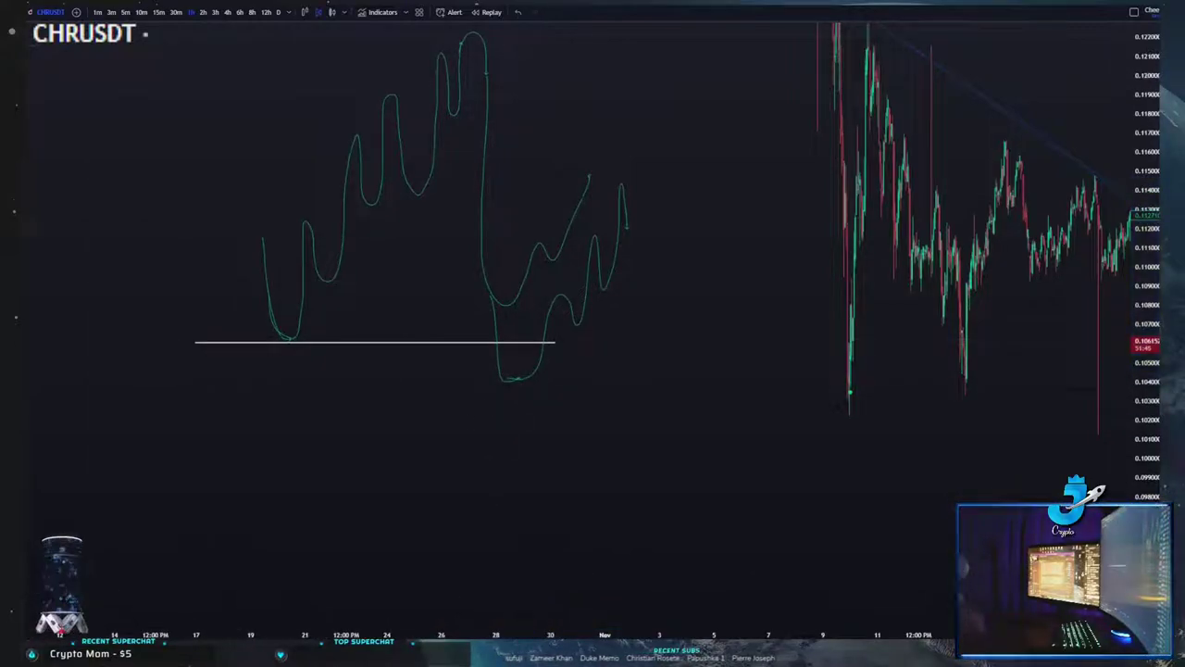
mouse_move(491, 305)
mouse_down()
mouse_move(468, 297)
mouse_move(531, 306)
mouse_move(468, 299)
mouse_move(500, 301)
mouse_up()
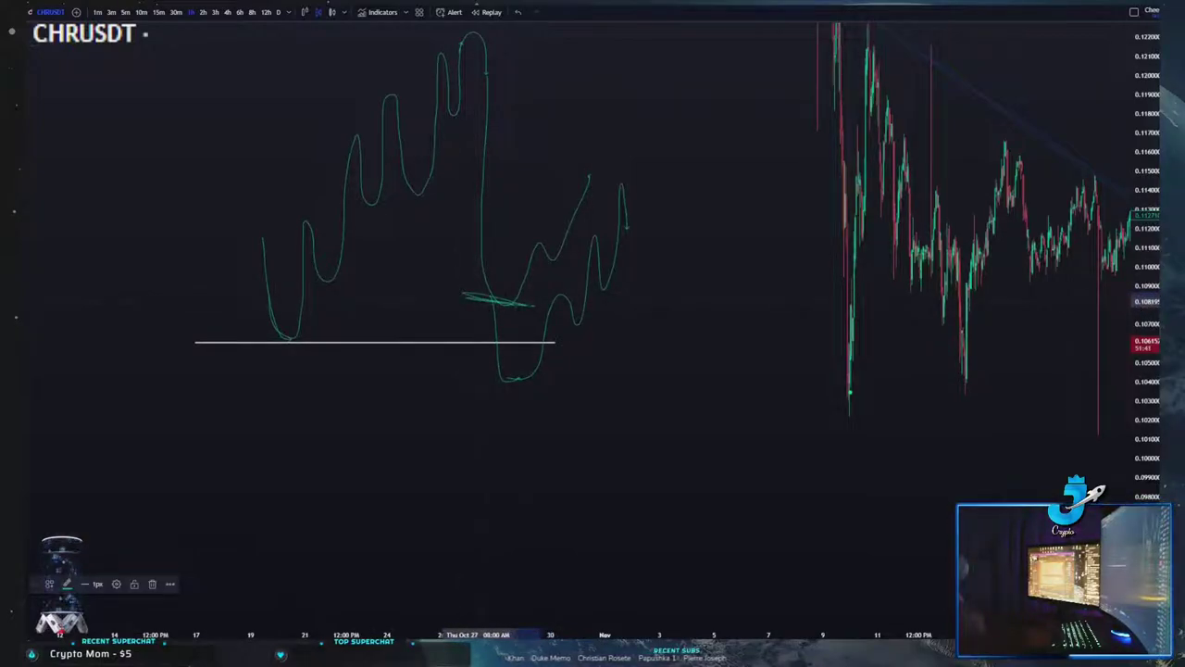
drag(395, 607, 681, 600)
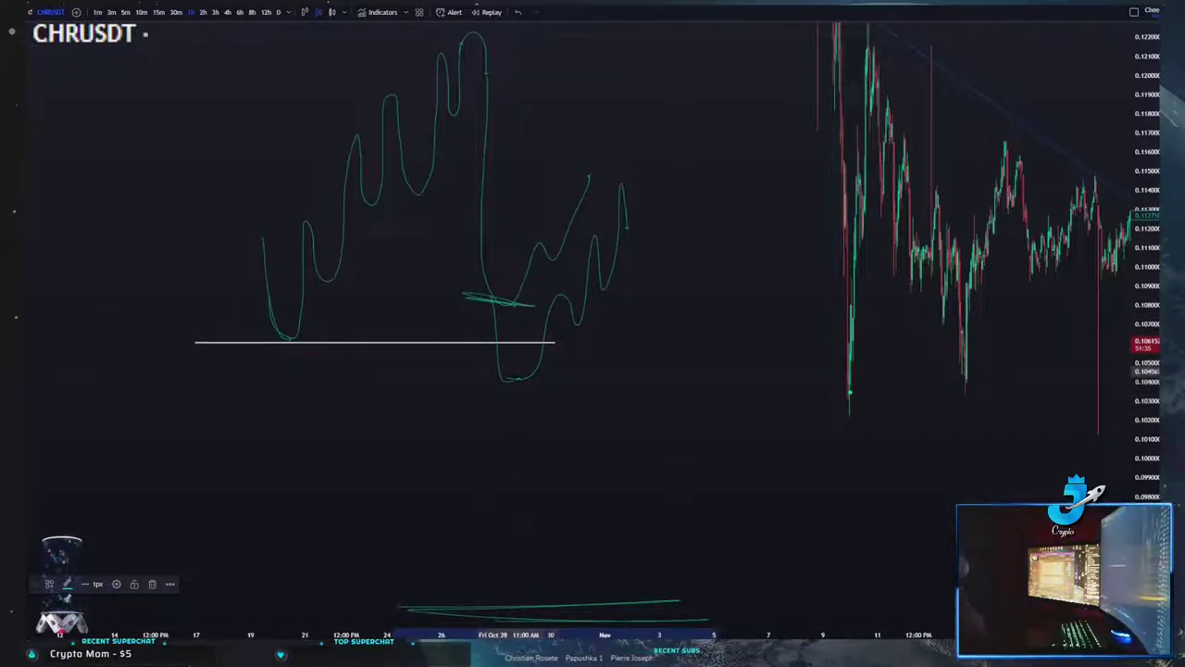
mouse_move(546, 376)
mouse_down()
mouse_move(449, 385)
mouse_move(517, 379)
mouse_up()
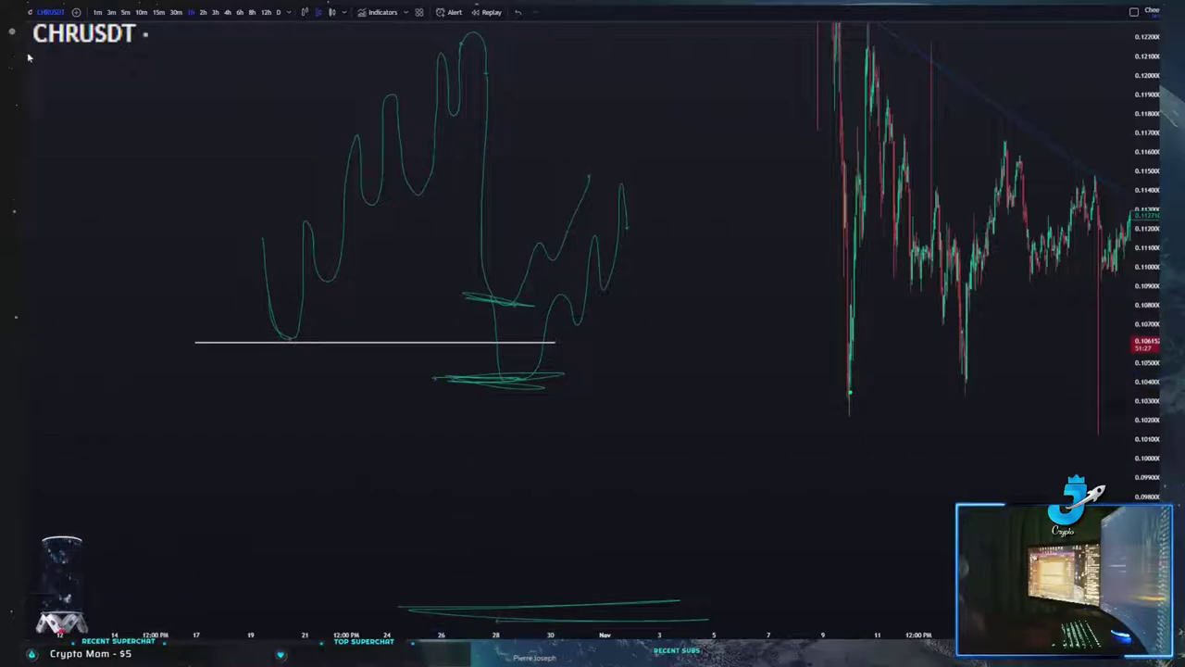
Step: Delete the scribbled level marks and both brushed drop-and-recovery paths, keeping the rising wave and the white line
key(Delete)
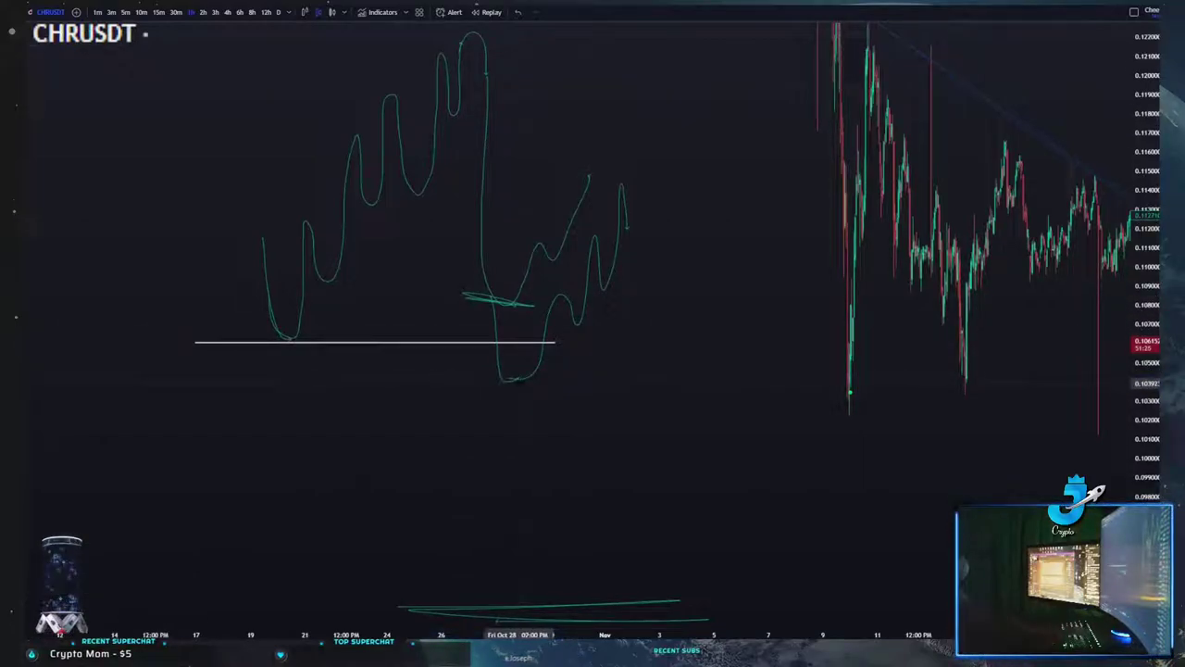
click(531, 381)
key(Delete)
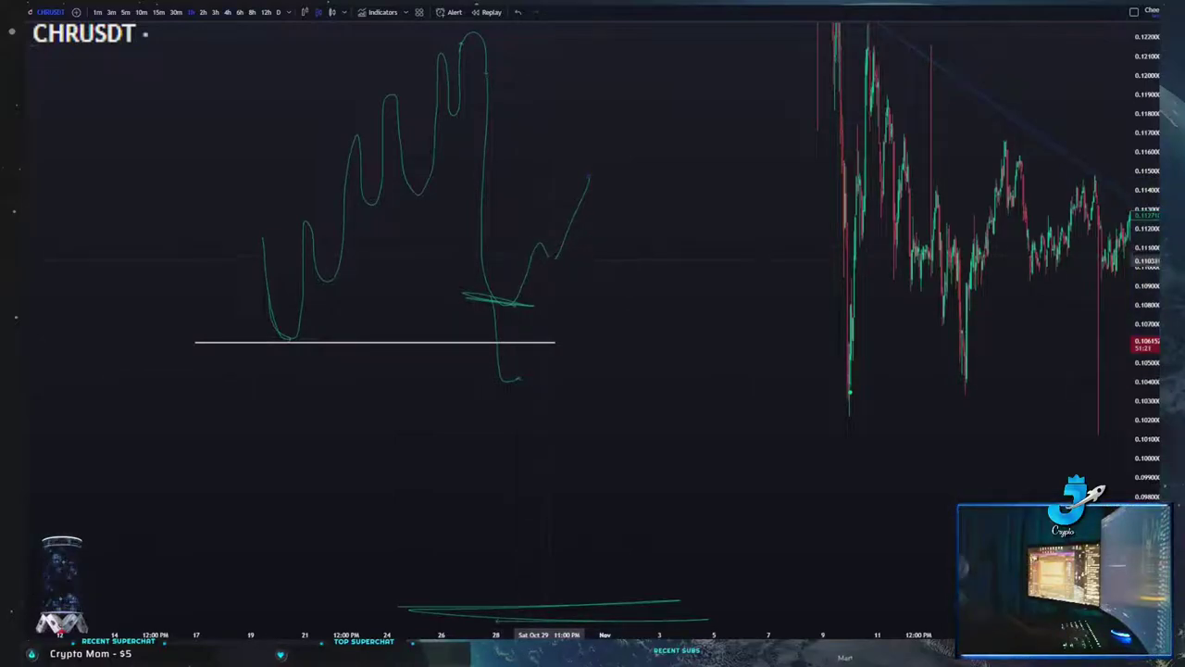
click(553, 261)
key(Delete)
click(515, 306)
key(Delete)
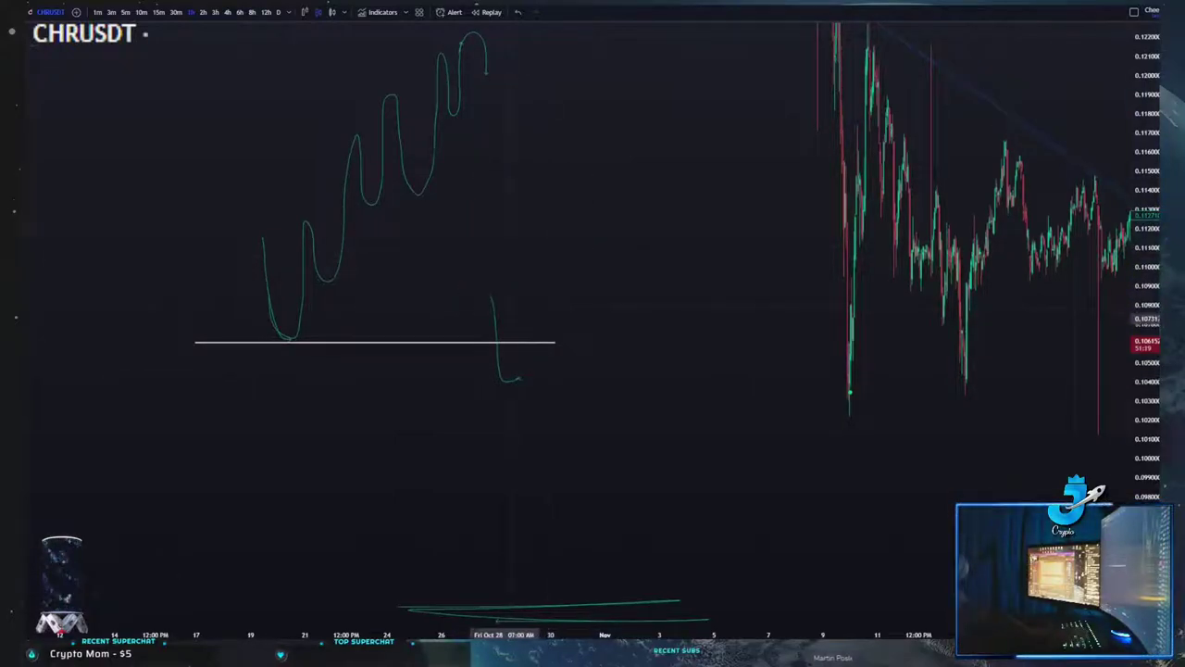
click(498, 331)
key(Delete)
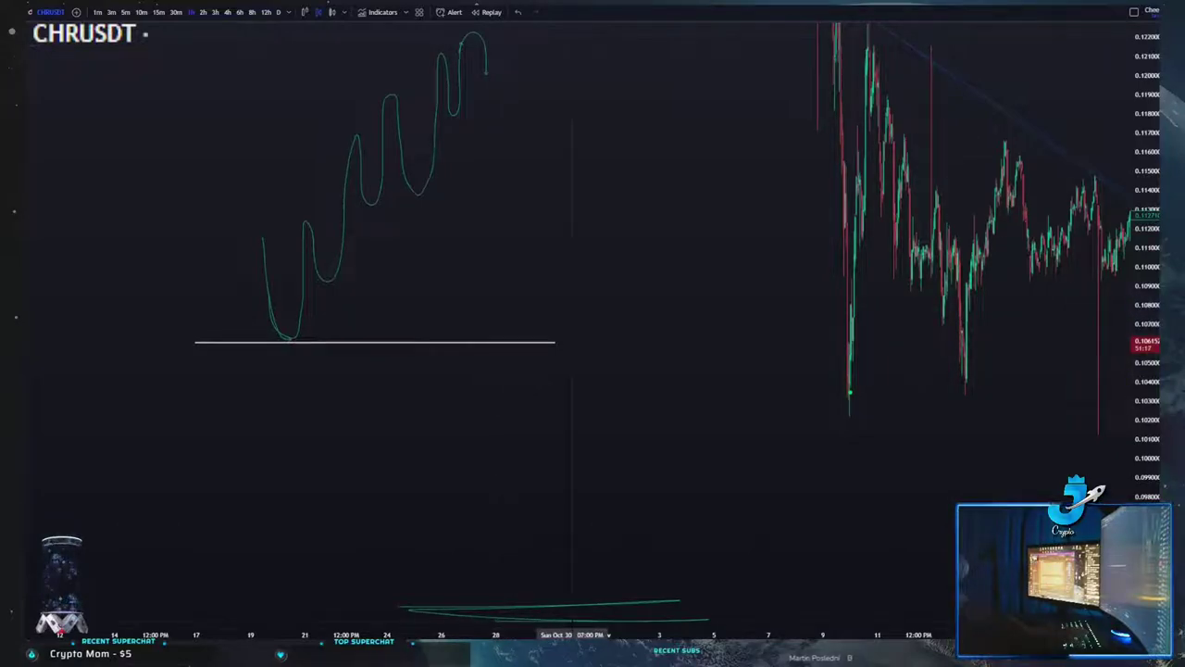
key(Delete)
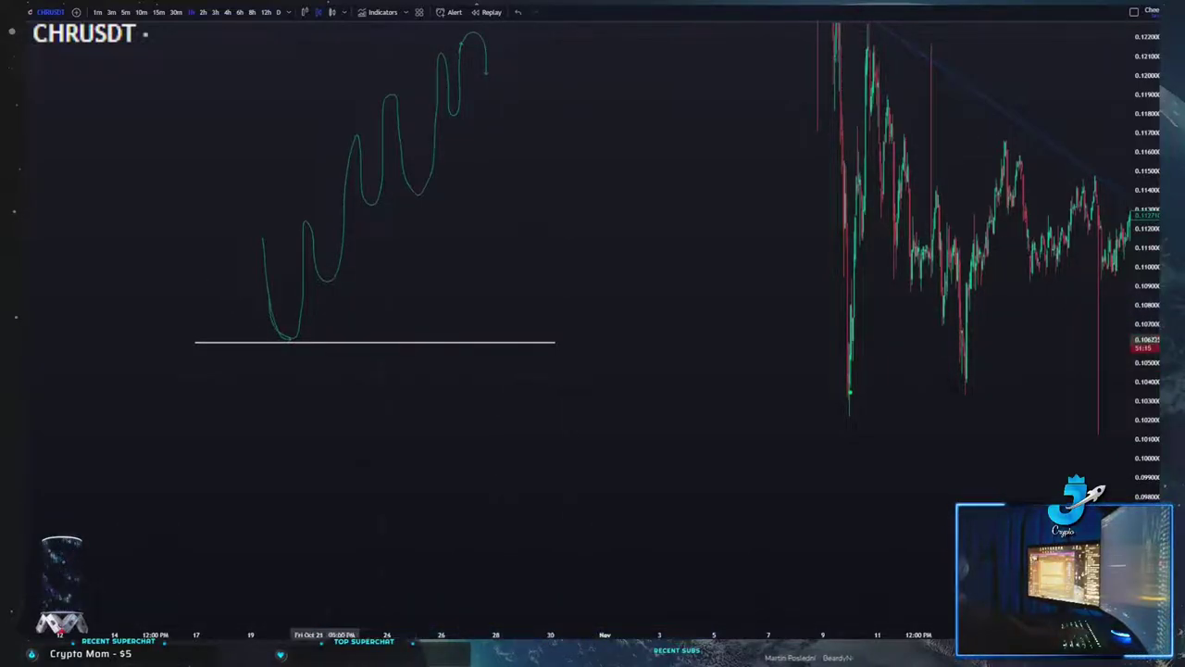
Step: Remove the initial falling curve, the rising wave and the horizontal white line from the chart
click(289, 343)
key(Delete)
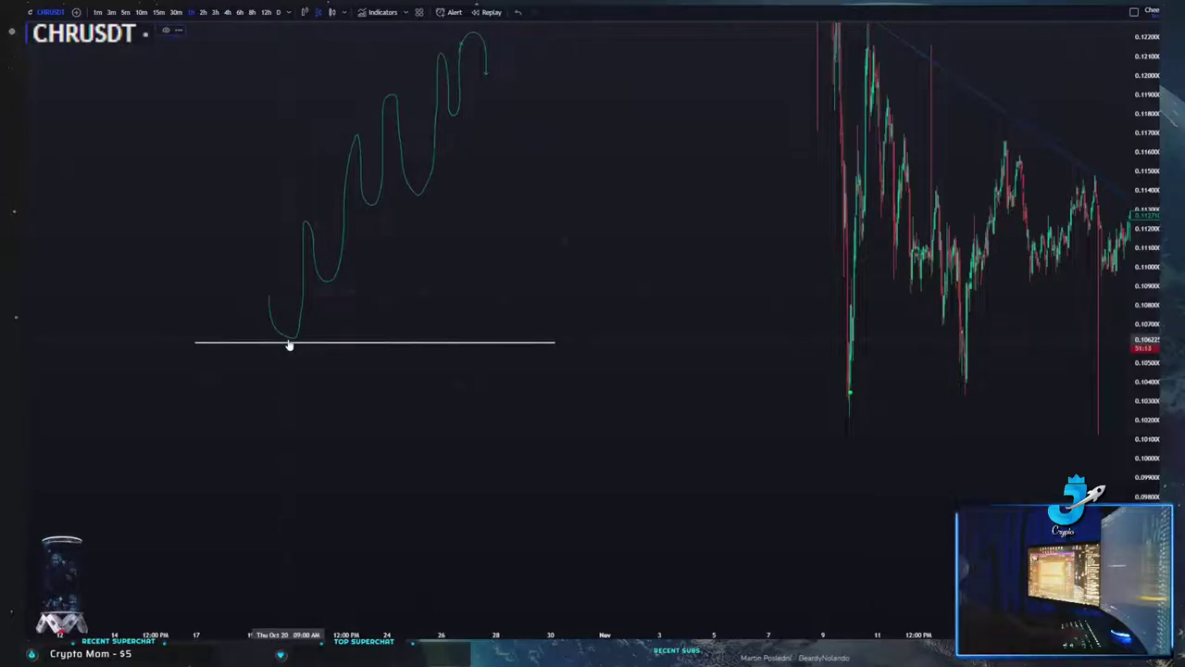
key(ctrl+z)
key(ctrl+z)
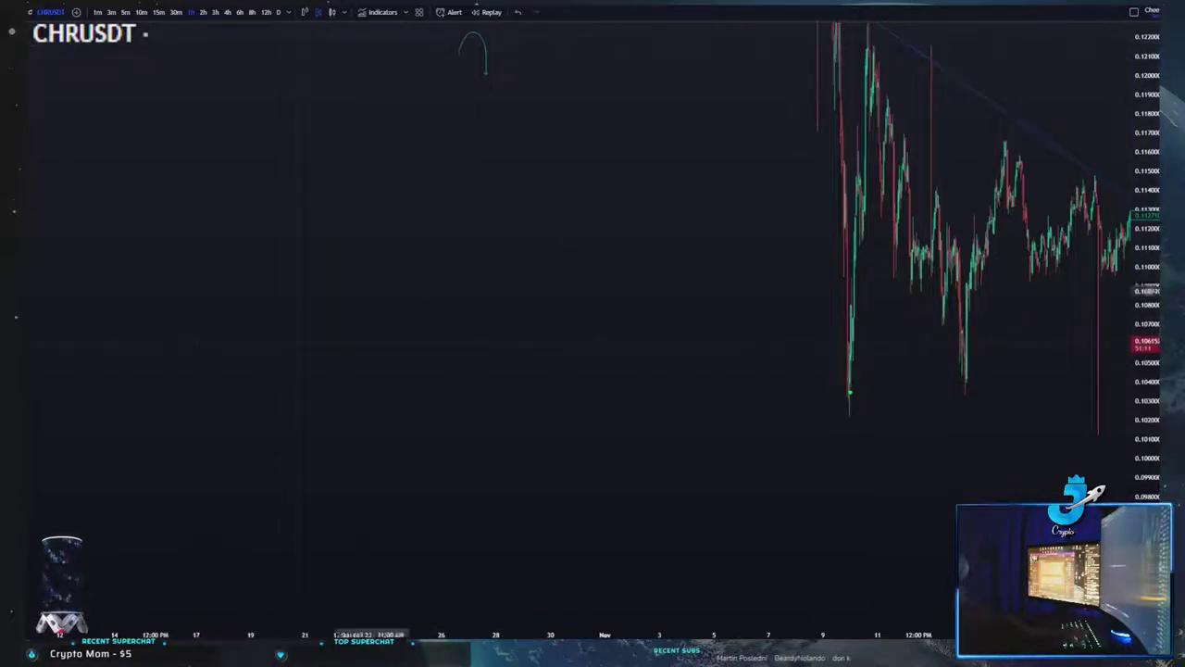